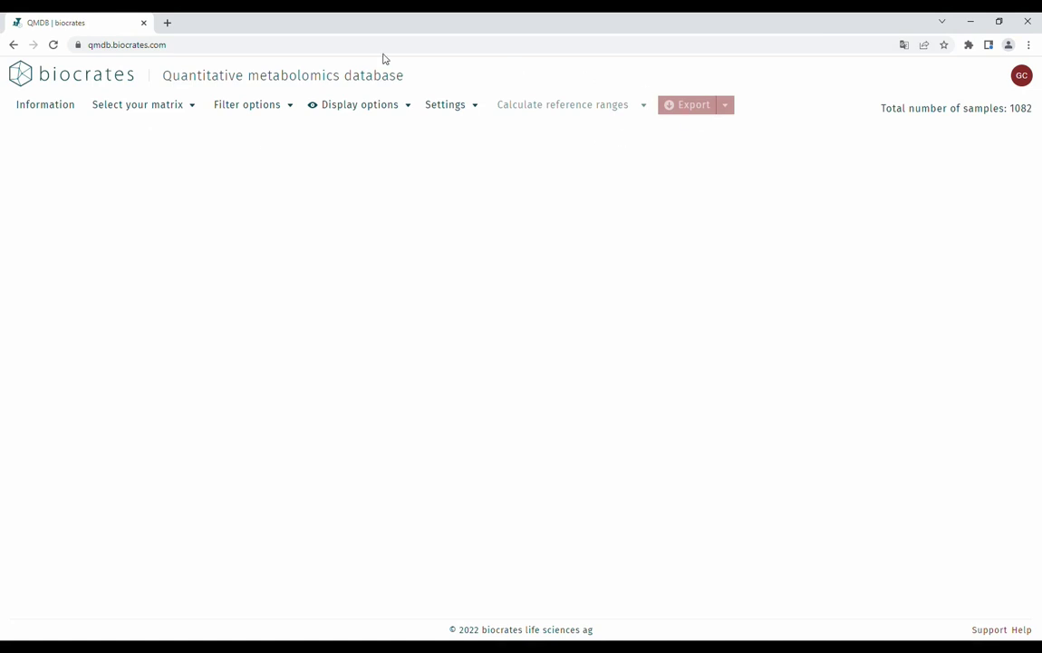
Choose Human EDTA plasma as the sample matrix and calculate its reference ranges.
left_click(192, 106)
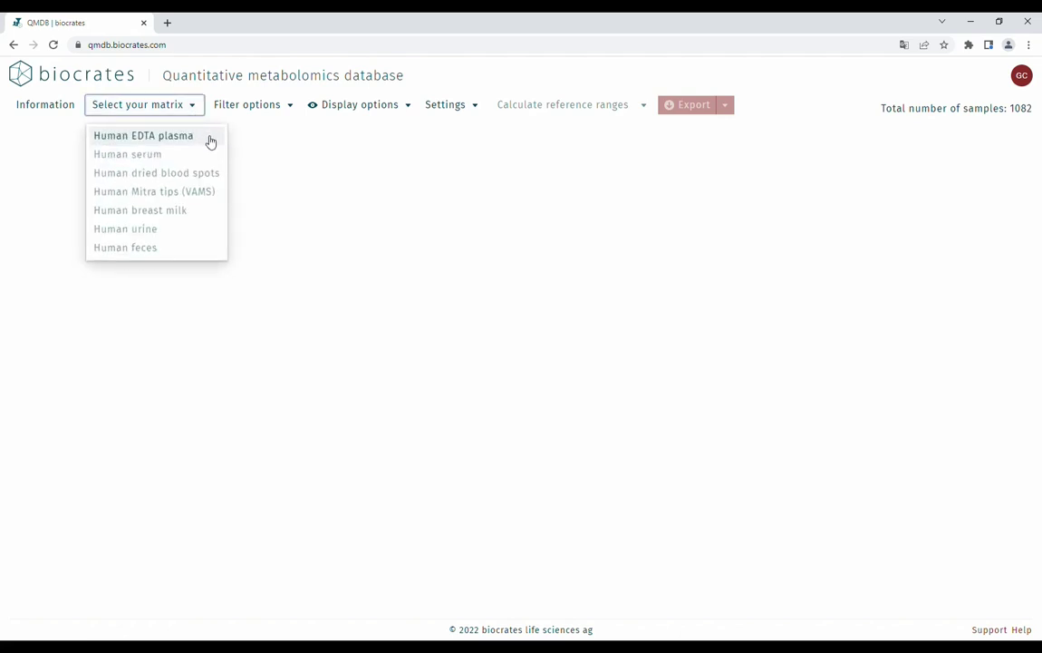
left_click(209, 141)
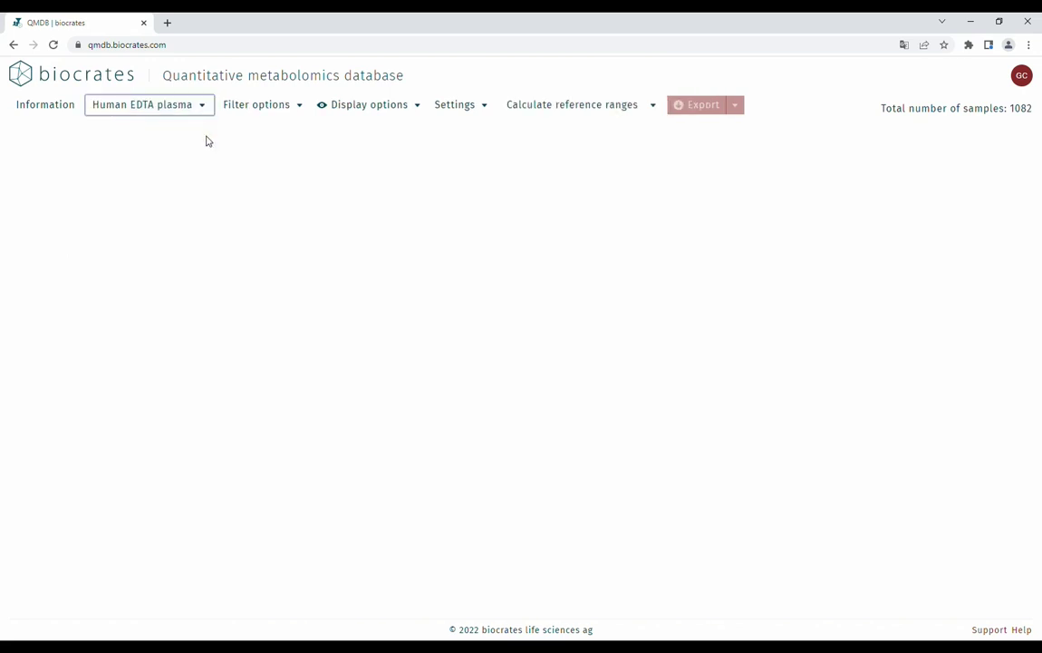
left_click(589, 114)
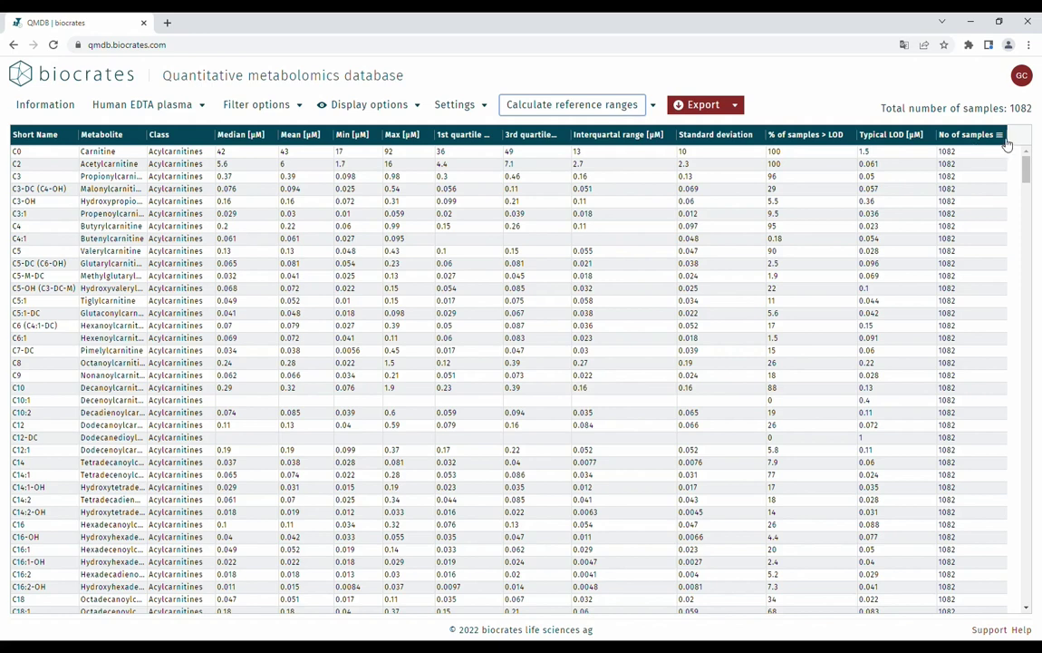
Export the reference range table as an Excel 2007-Worksheet (*.xlsx) file.
left_click(736, 106)
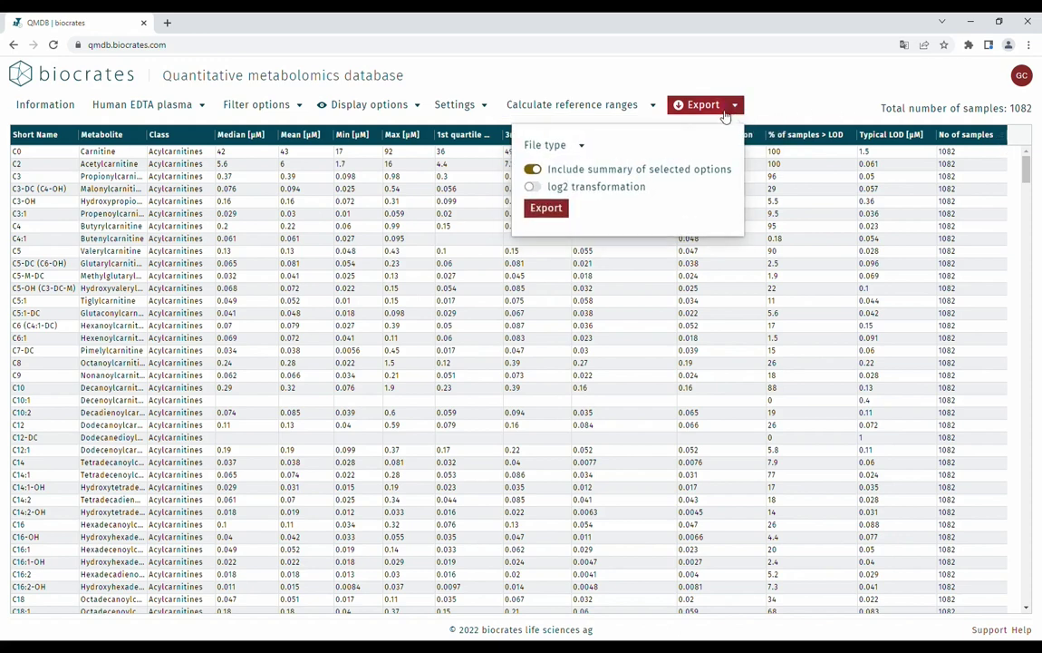
left_click(582, 149)
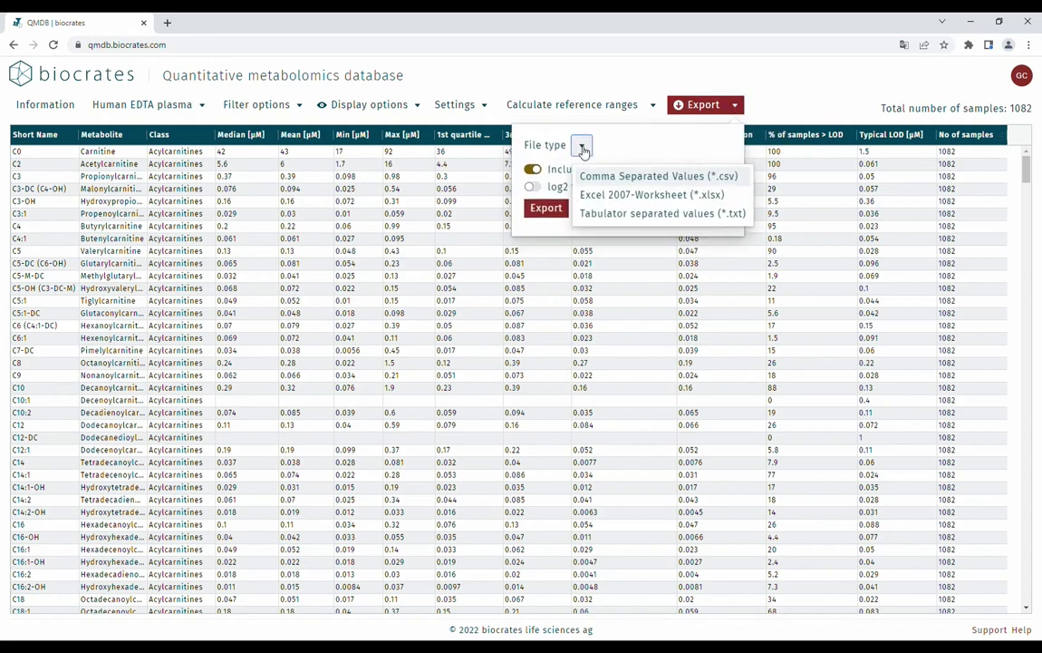
left_click(623, 195)
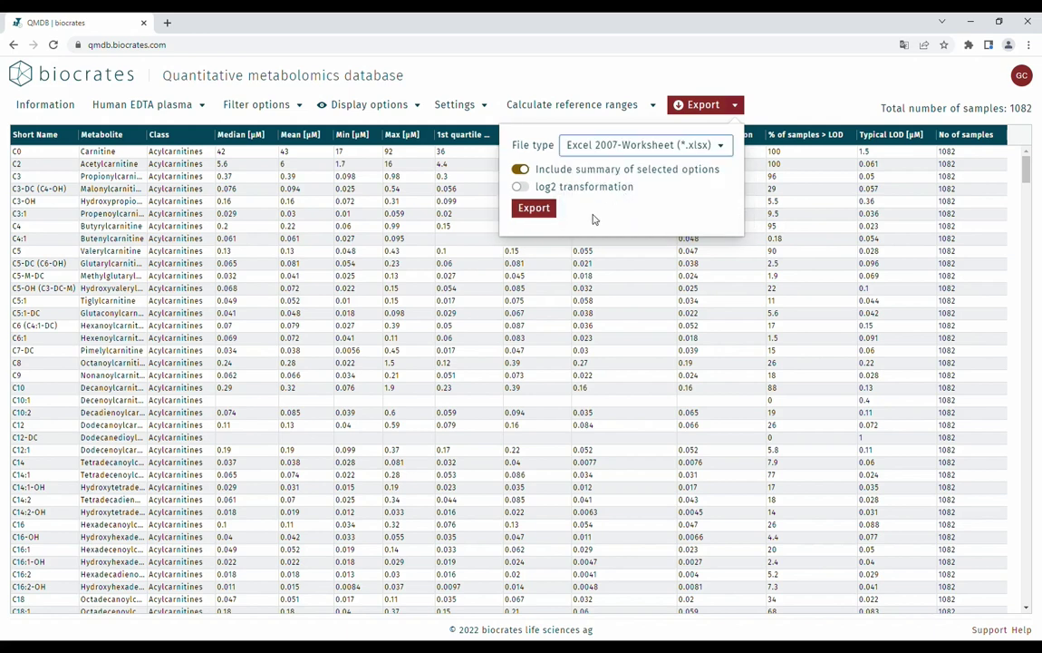
left_click(548, 215)
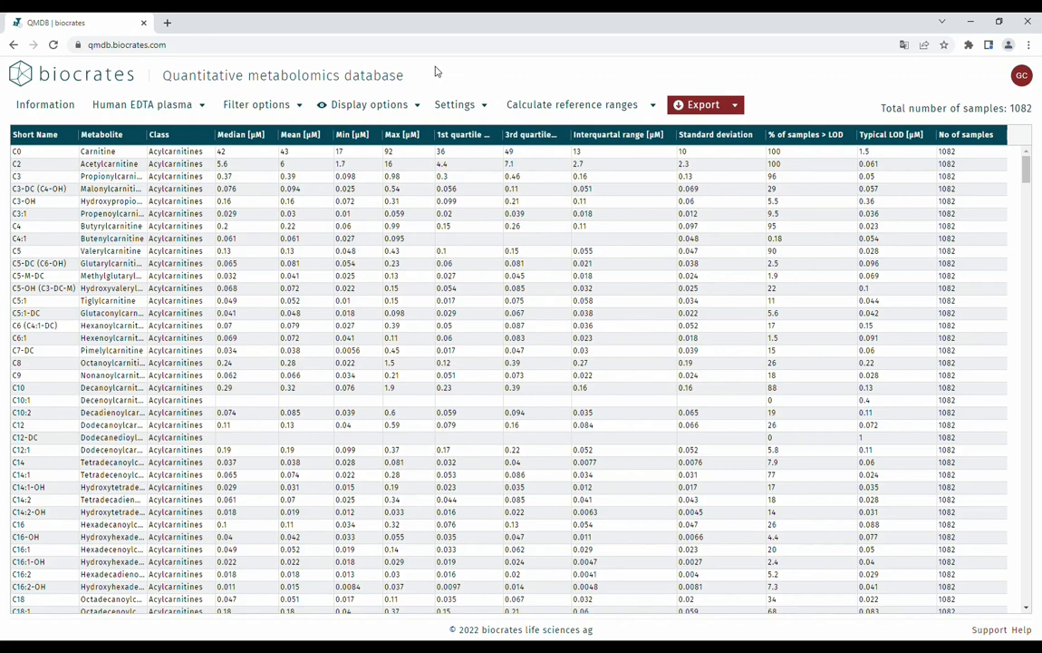
Enable the Sex filter and limit samples to female.
left_click(279, 107)
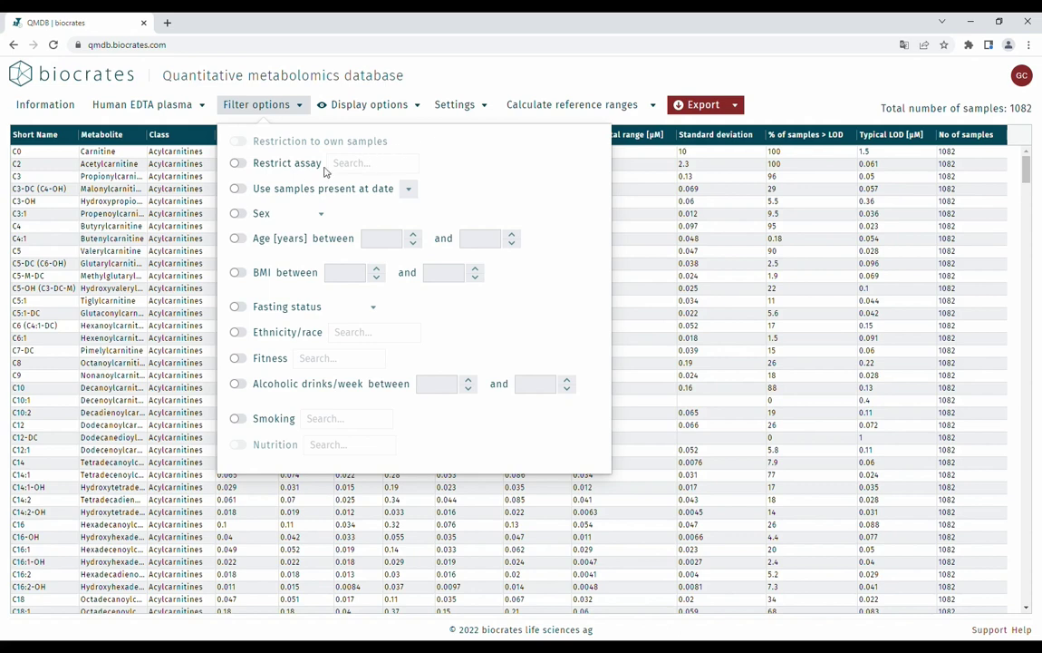
left_click(262, 215)
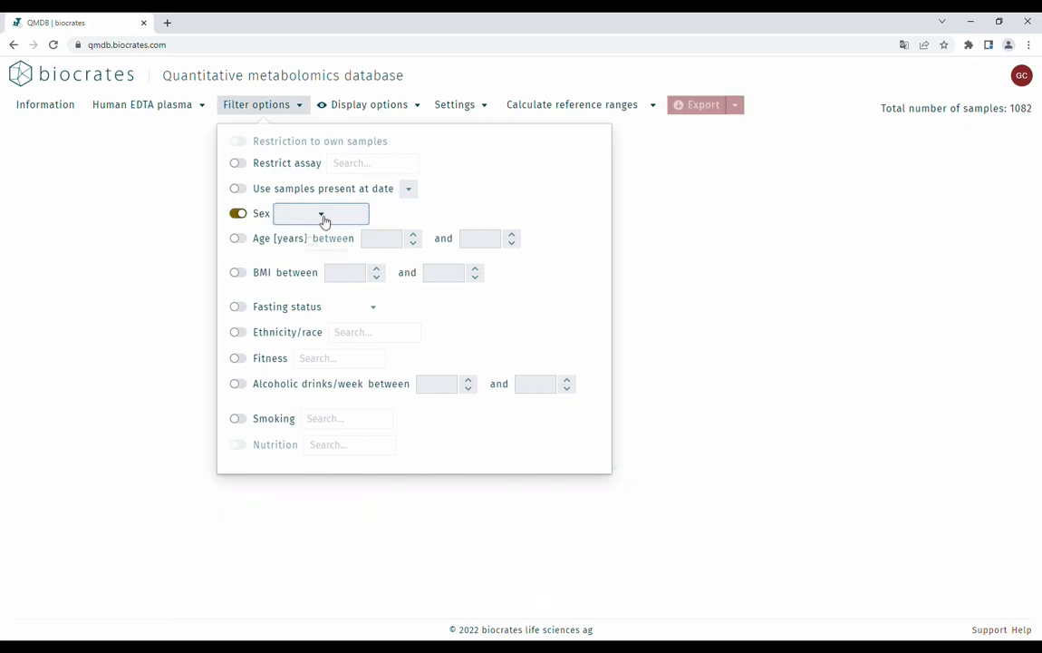
left_click(322, 215)
left_click(322, 263)
Enable the Age filter with a range of 60 to 99 years.
left_click(247, 240)
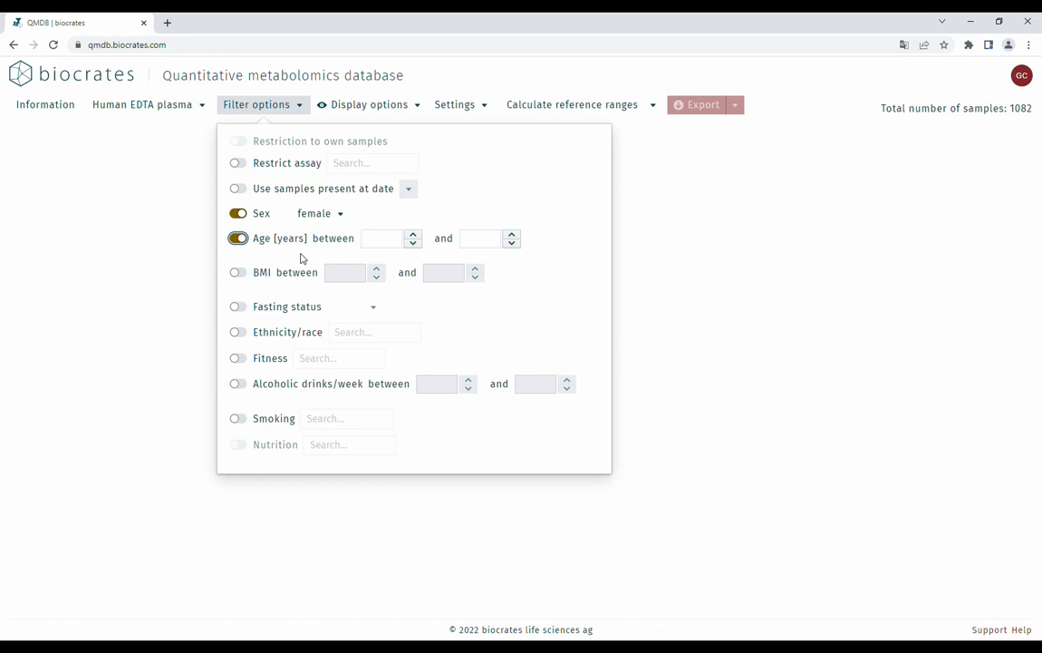
left_click(388, 241)
type("60")
left_click(489, 238)
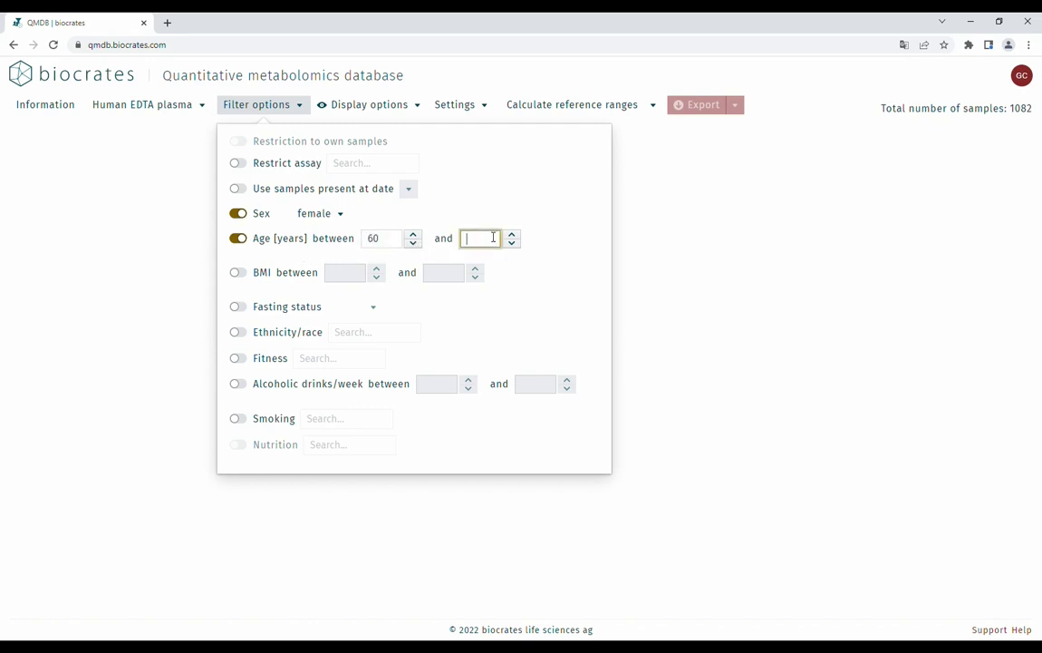
type("99")
left_click(509, 272)
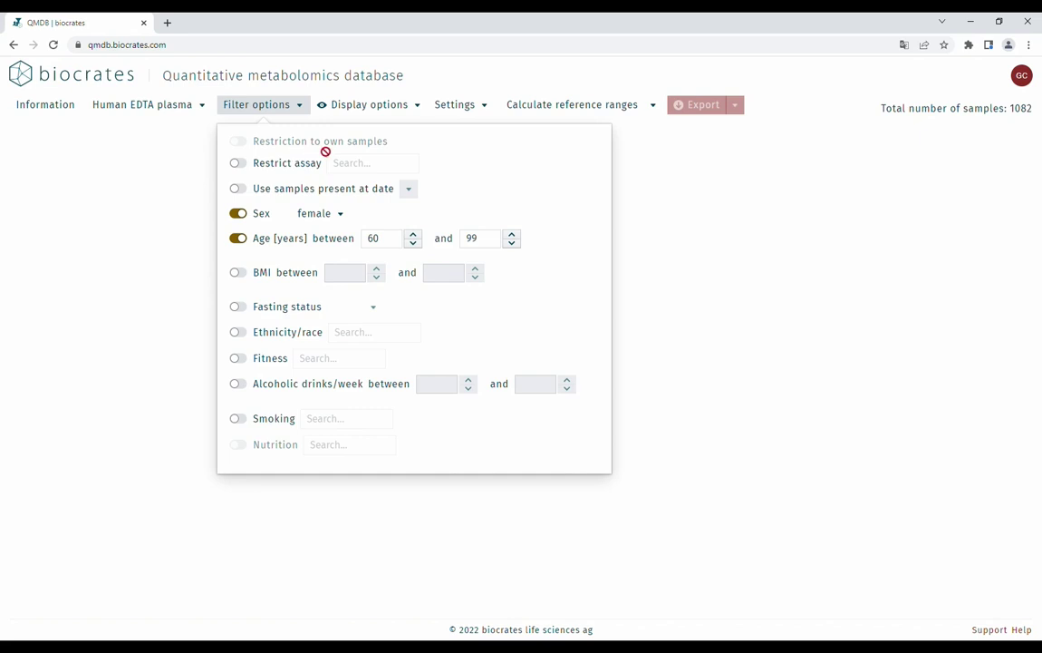
left_click(432, 83)
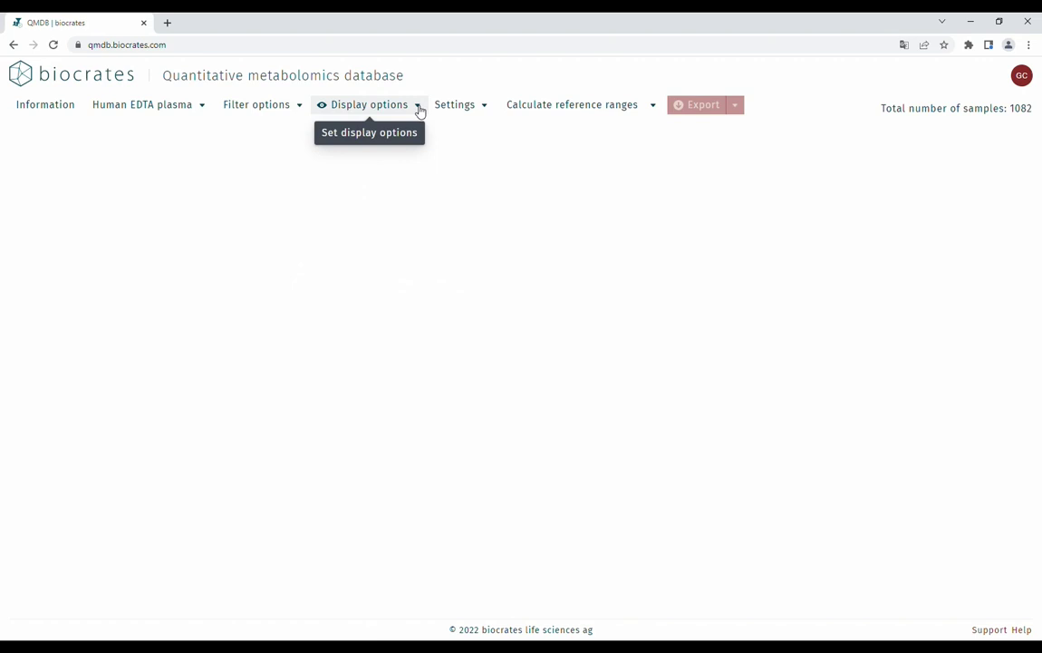
left_click(420, 109)
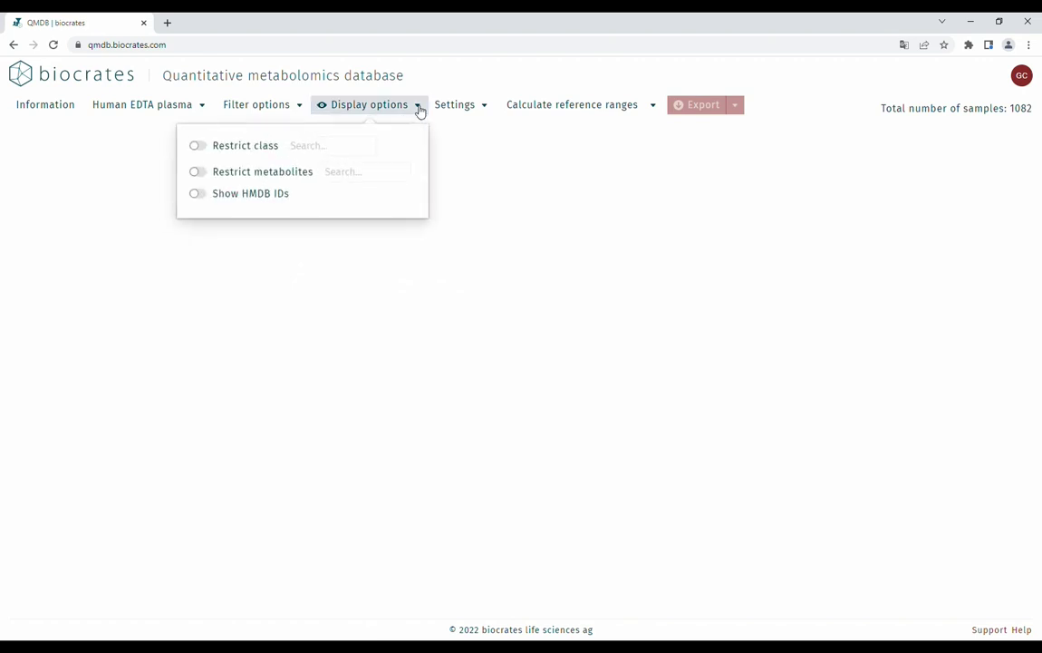
left_click(200, 194)
left_click(204, 196)
left_click(483, 81)
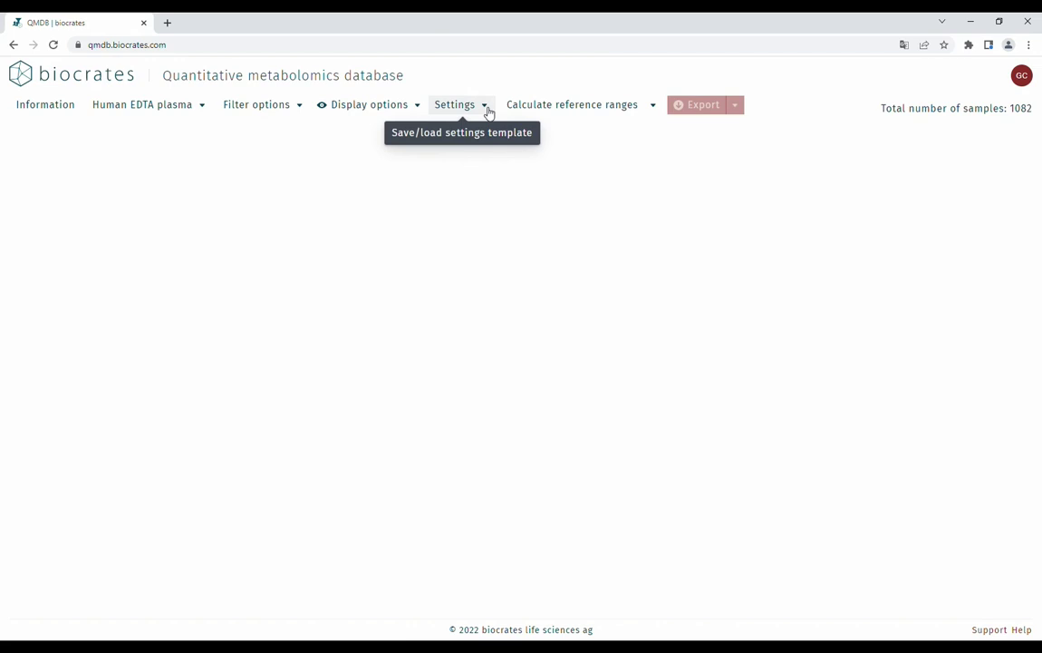
Store the female, age 60–99 filter setup as settings template 'my 3rd project'.
left_click(488, 111)
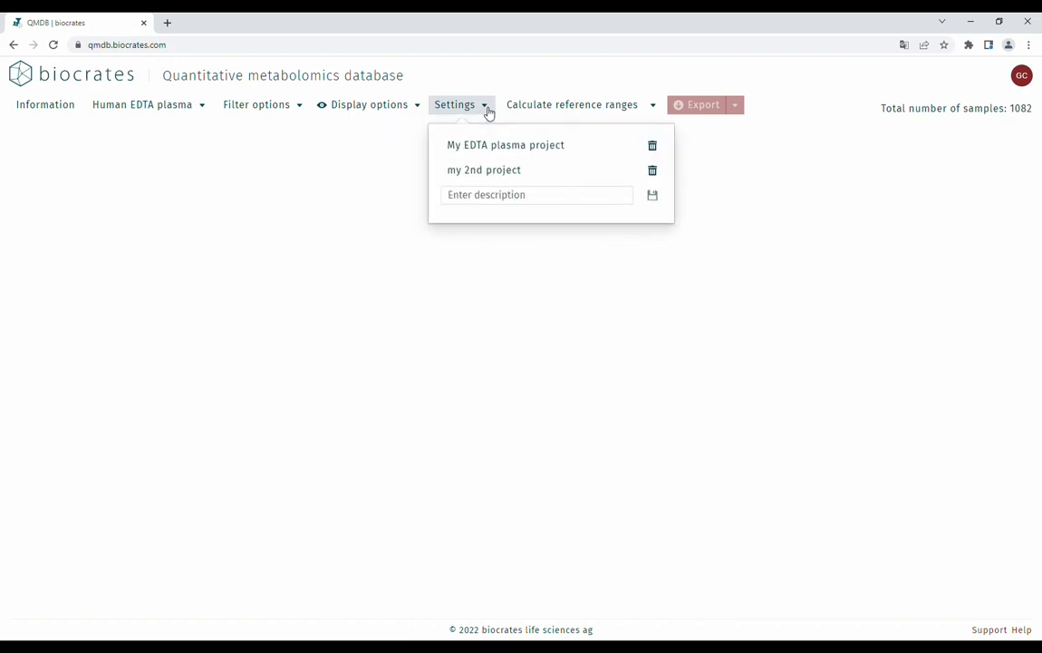
left_click(508, 195)
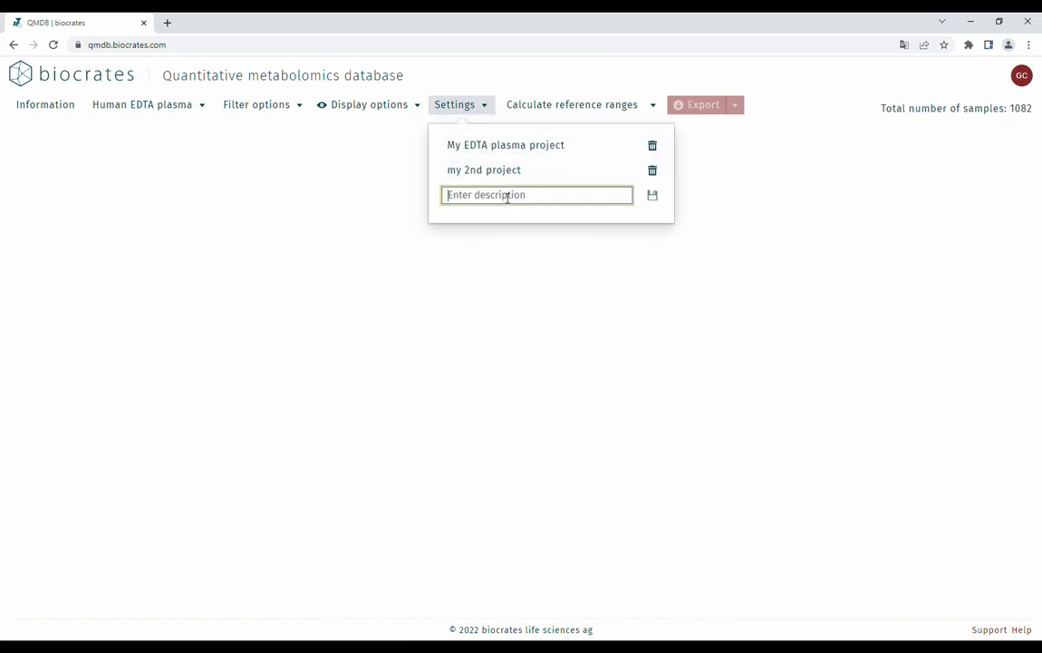
type("my 3rd ")
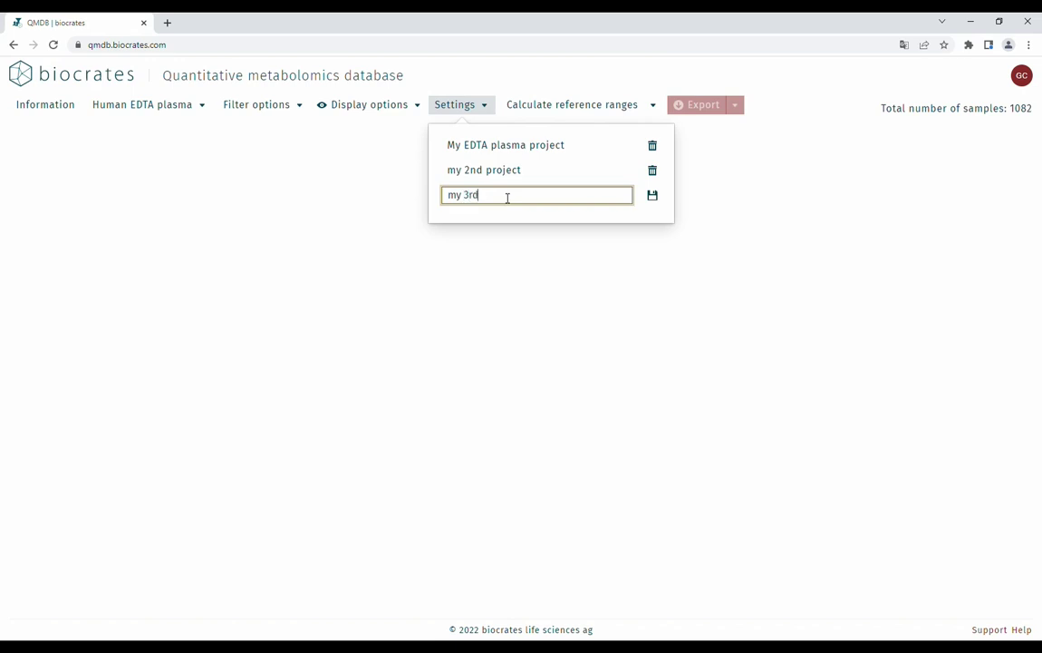
type("project")
left_click(655, 195)
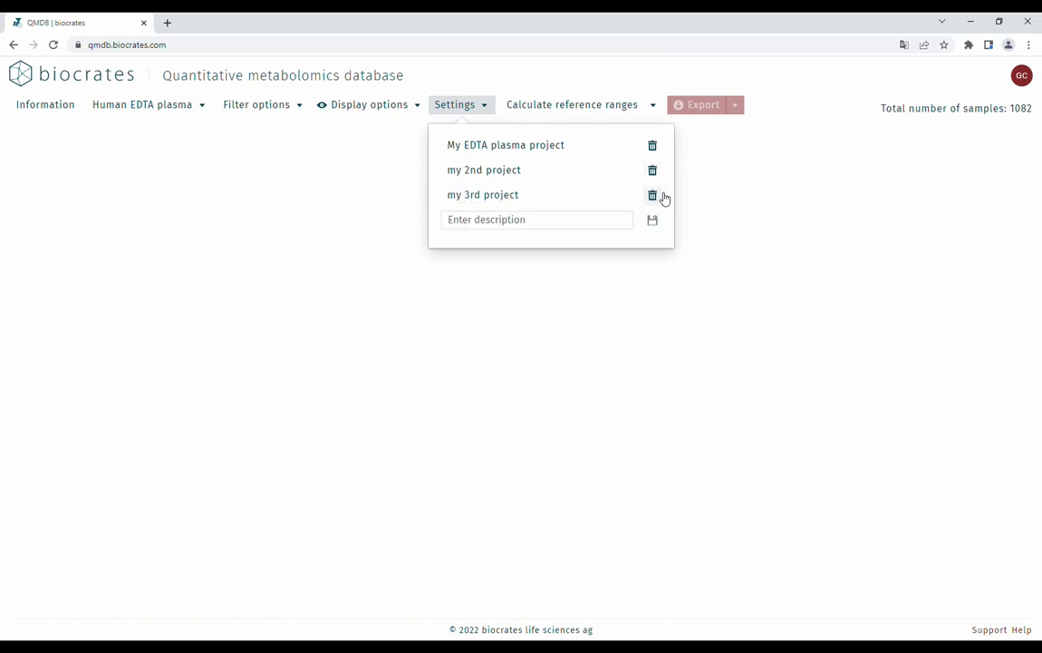
left_click(599, 77)
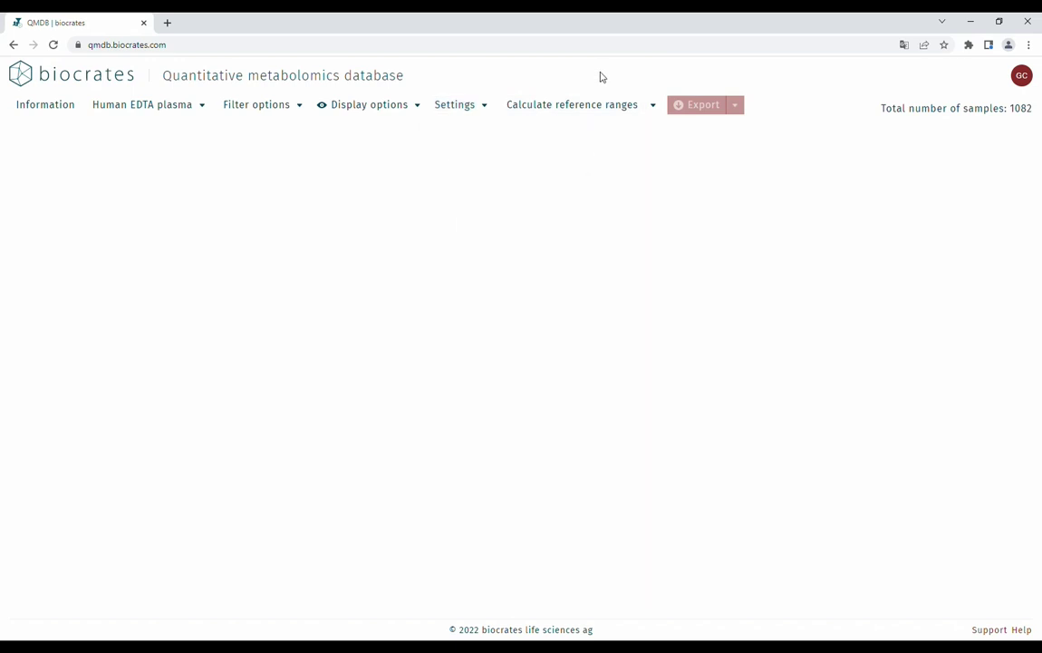
Show the demographics table for the 368 filtered females, then open the QMDB technical guide.
left_click(655, 108)
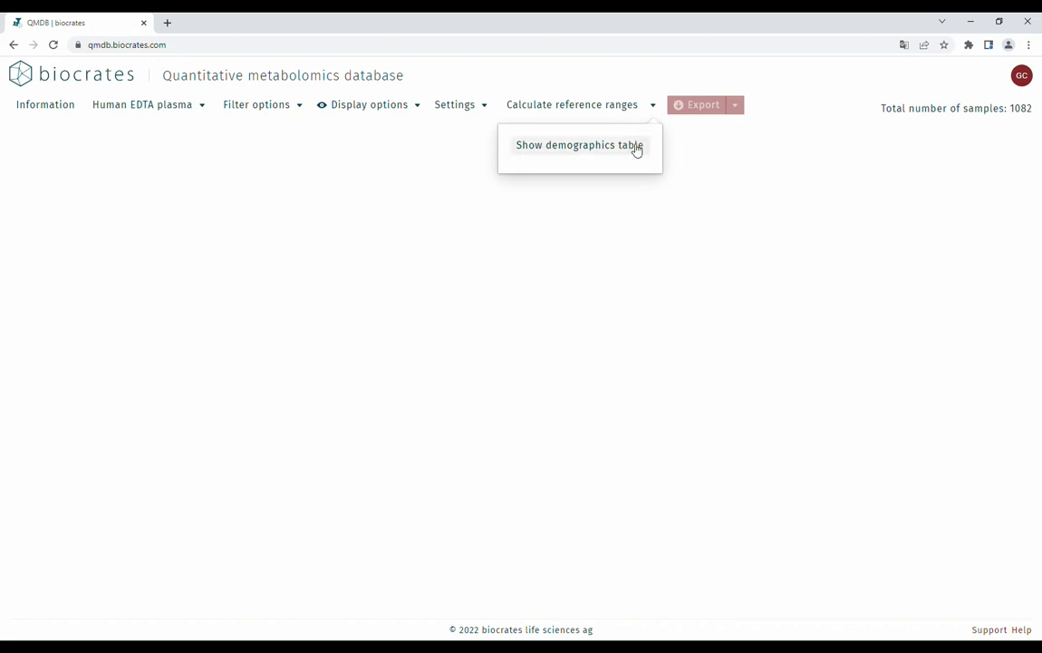
left_click(635, 148)
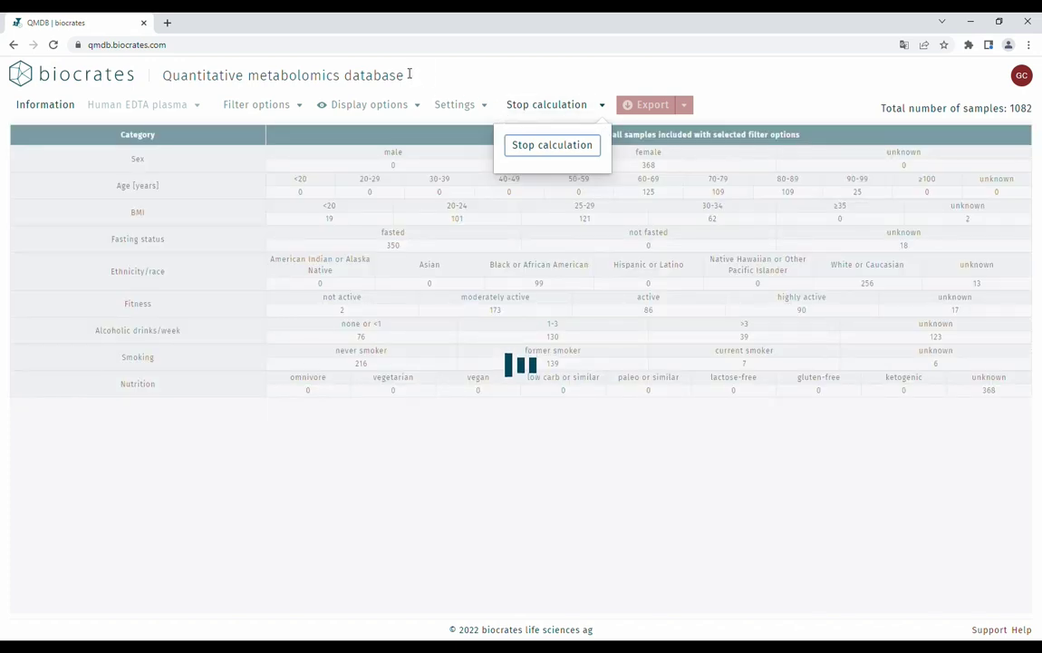
left_click(61, 110)
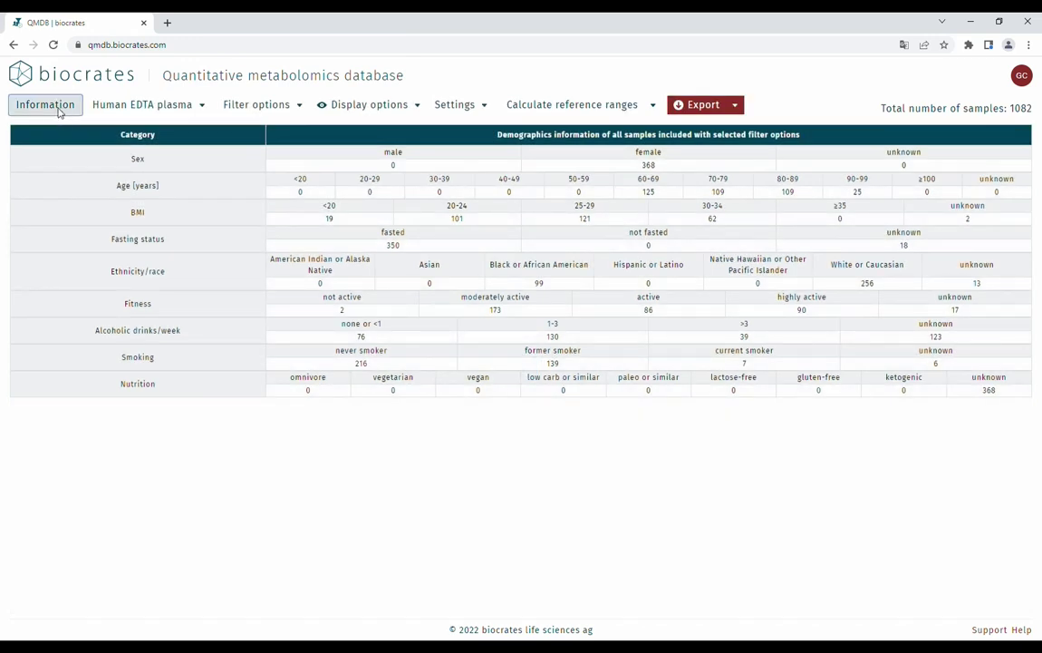